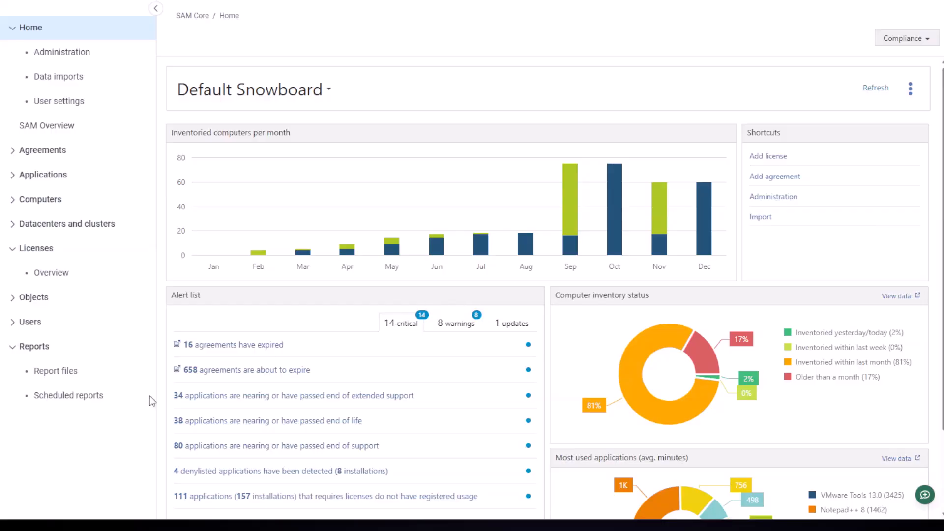
# Clear the search filter in the reports list and open the All applications report from the standard reports.
pyautogui.click(37, 348)
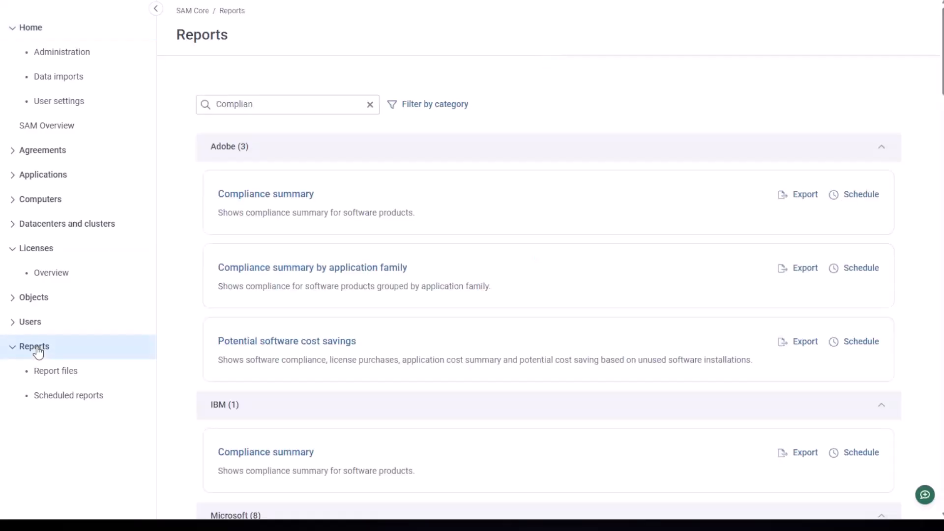
pyautogui.click(370, 104)
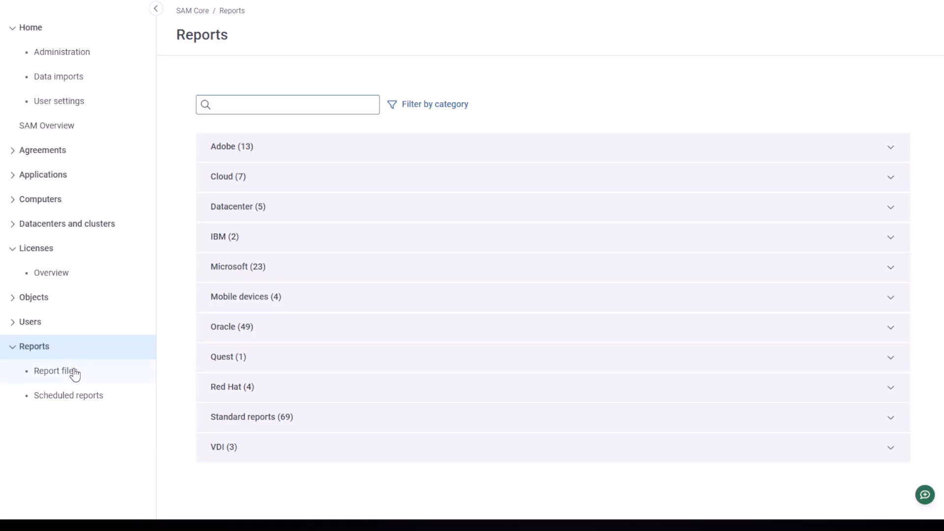
pyautogui.click(895, 423)
pyautogui.scroll(-9, 897, 423)
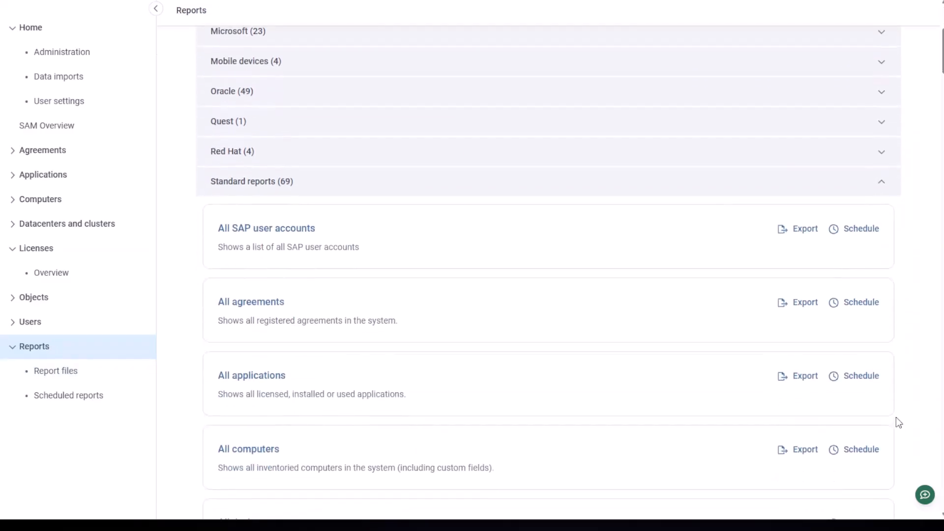
pyautogui.scroll(-5, 897, 422)
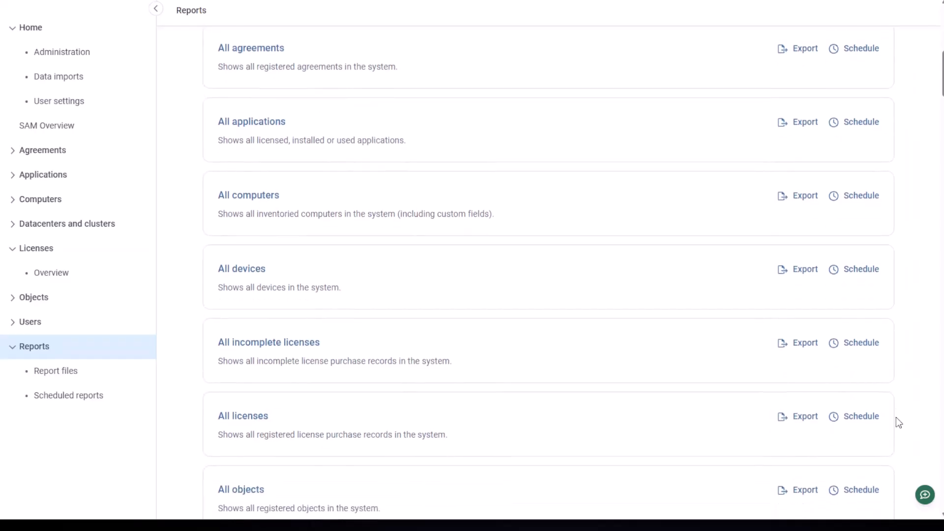
pyautogui.scroll(-15, 897, 418)
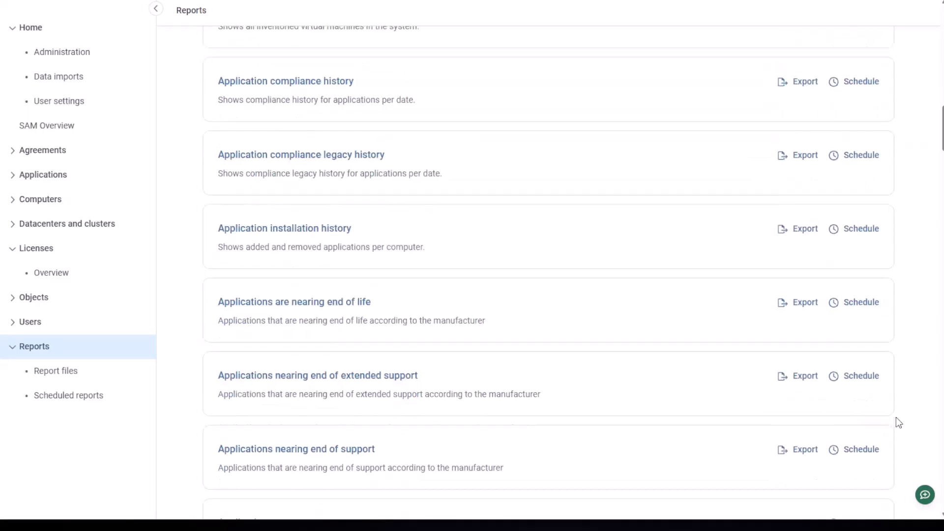
pyautogui.scroll(-4, 896, 418)
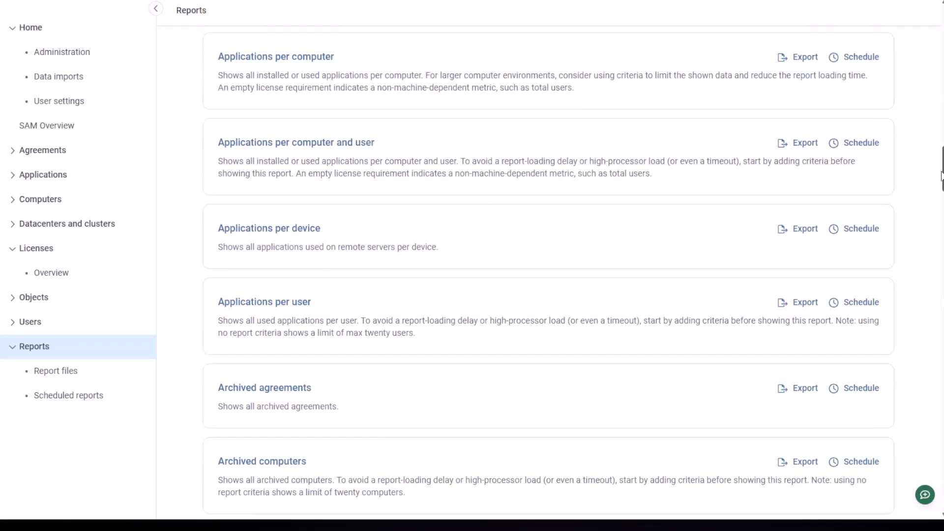
pyautogui.moveTo(941, 172); pyautogui.dragTo(905, 61)
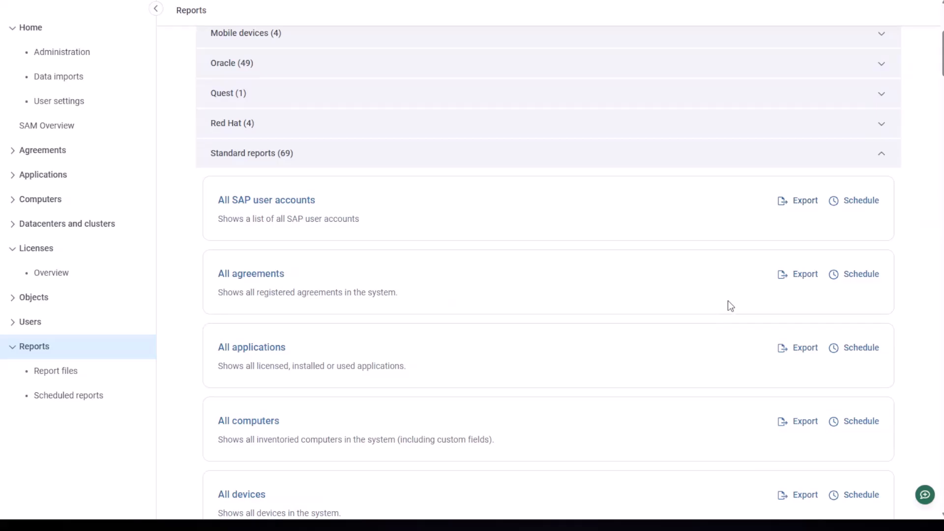
pyautogui.click(255, 349)
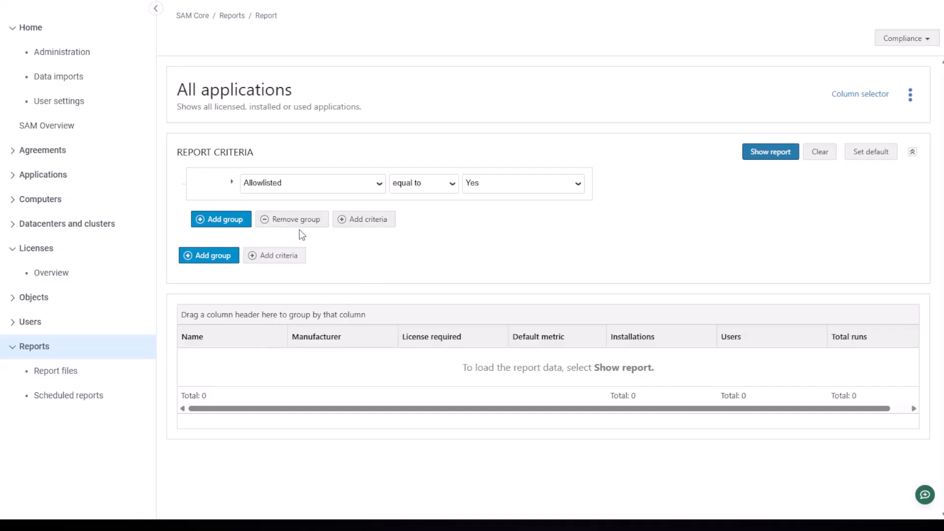
# Remove the Allowlisted criteria group and show the All applications report without any criteria.
pyautogui.click(278, 221)
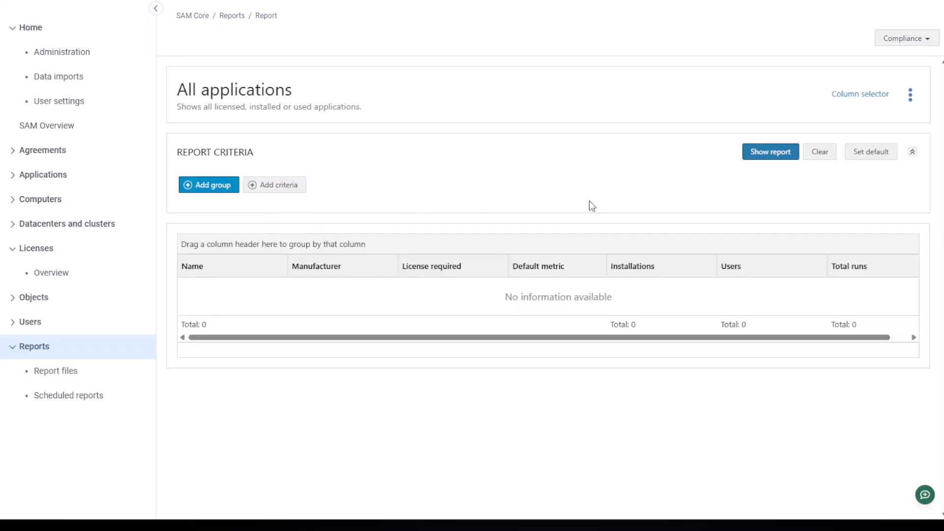
pyautogui.click(778, 154)
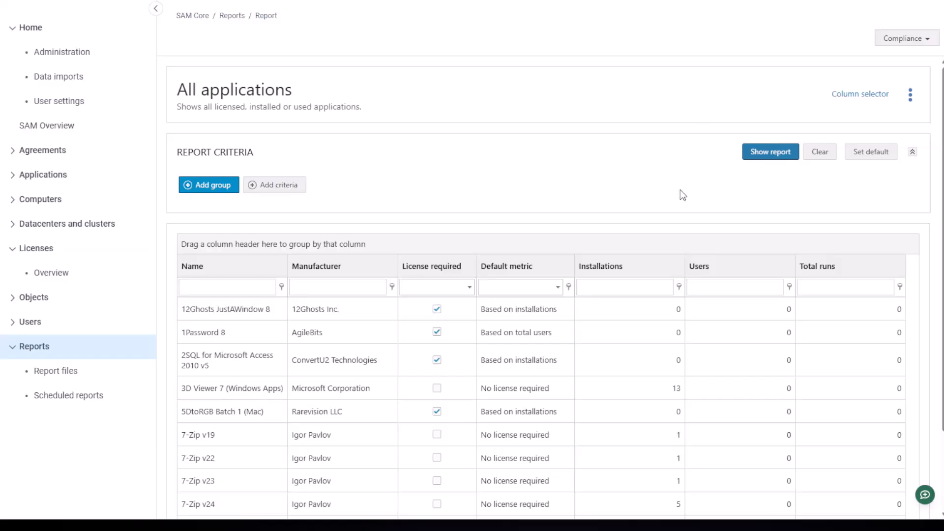
pyautogui.scroll(-2, 681, 192)
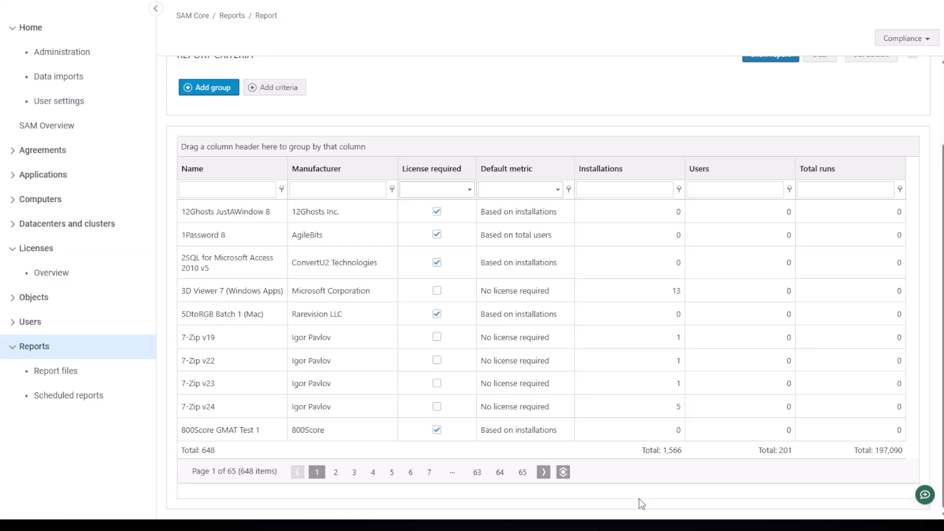
pyautogui.scroll(2, 638, 499)
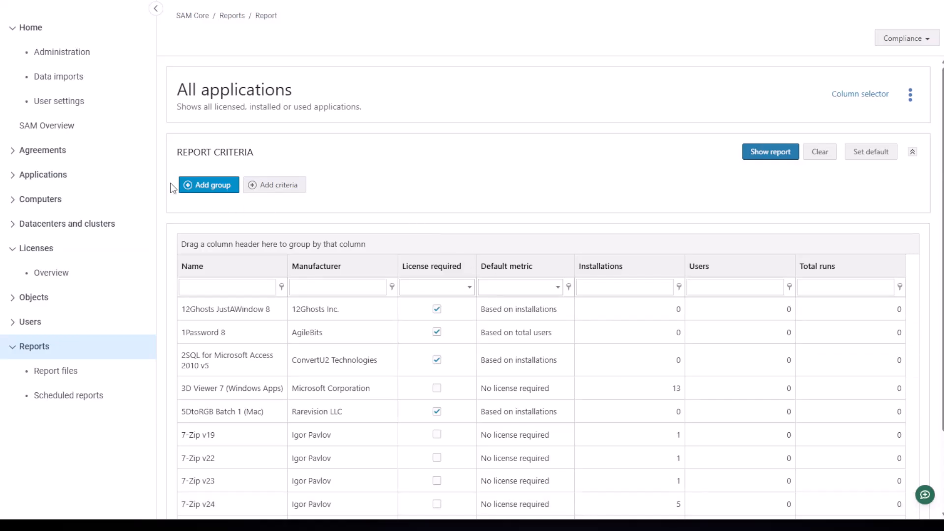
# Add a criteria group with End of life equal to Yes and show the report.
pyautogui.click(186, 191)
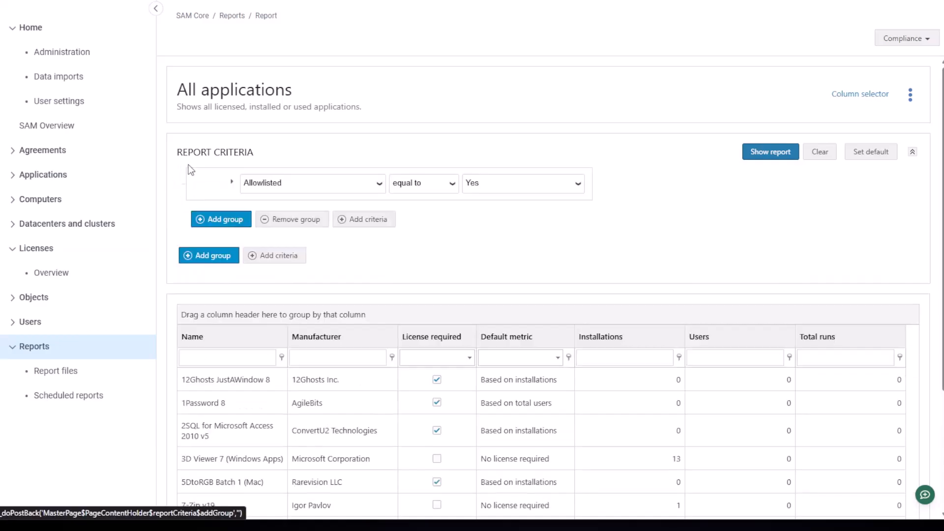
pyautogui.click(340, 191)
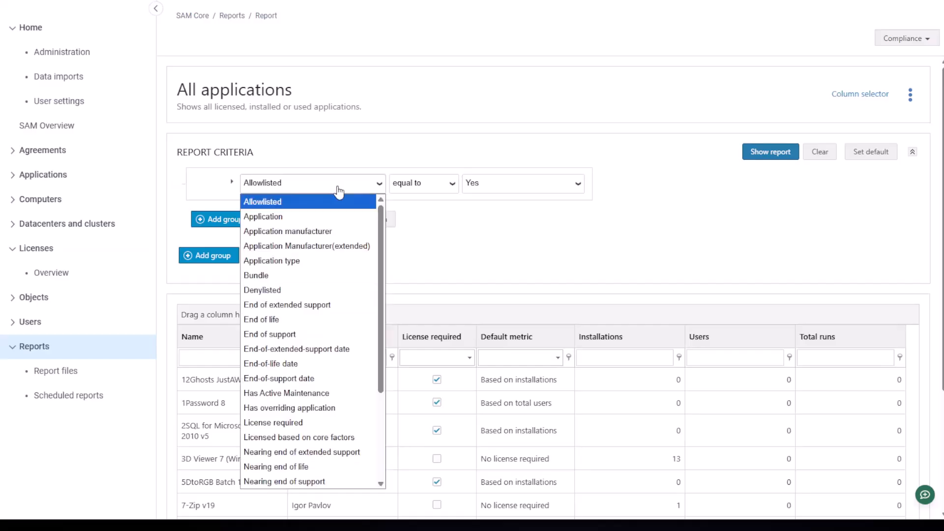
pyautogui.scroll(-1, 384, 242)
pyautogui.moveTo(384, 242); pyautogui.dragTo(384, 268)
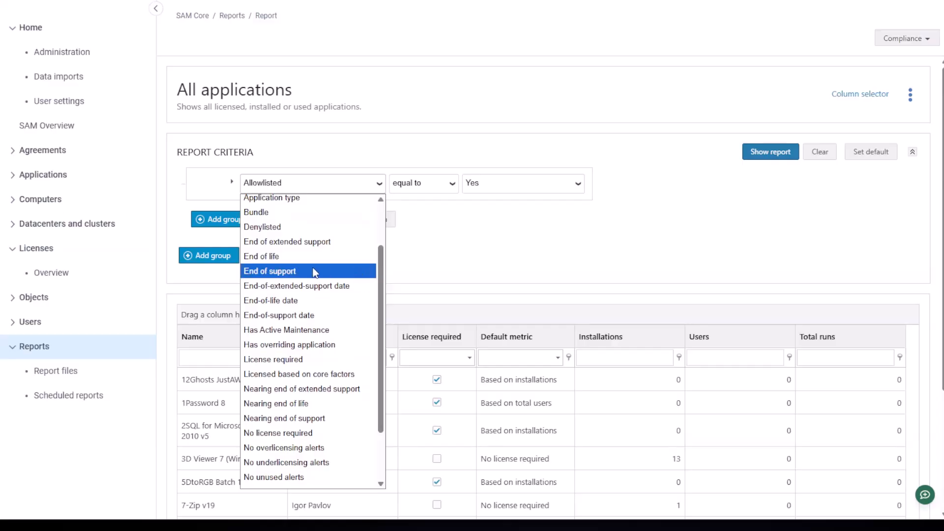
pyautogui.click(276, 258)
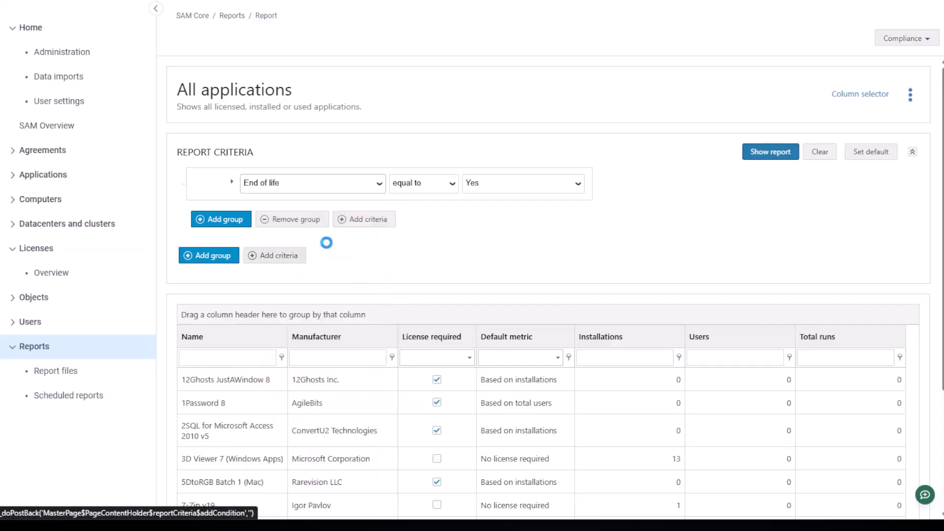
pyautogui.click(444, 194)
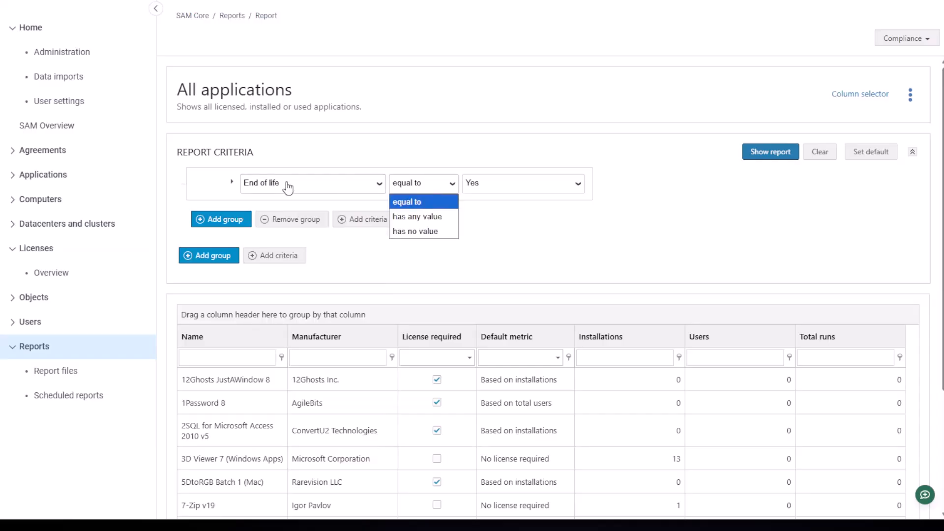
pyautogui.click(432, 203)
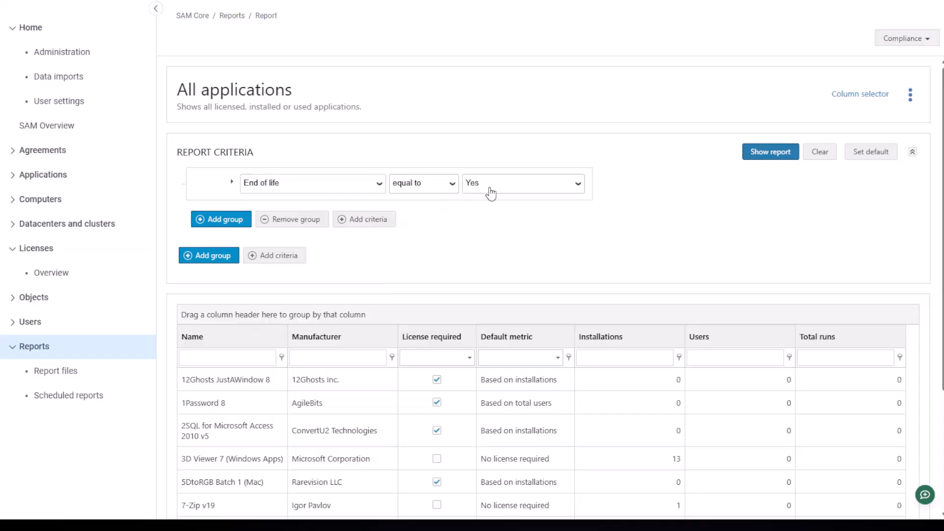
pyautogui.click(761, 160)
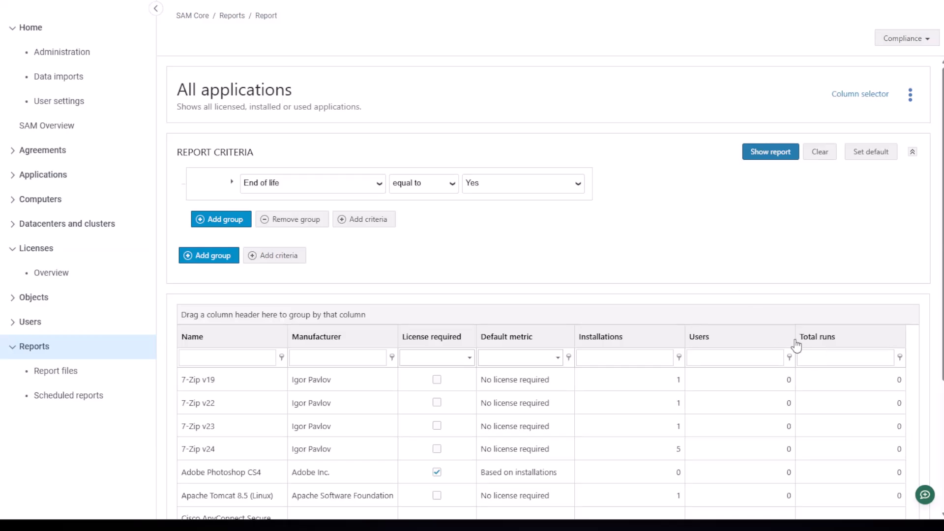
# Add the End of life column to the report table between Default metric and Installations.
pyautogui.click(910, 99)
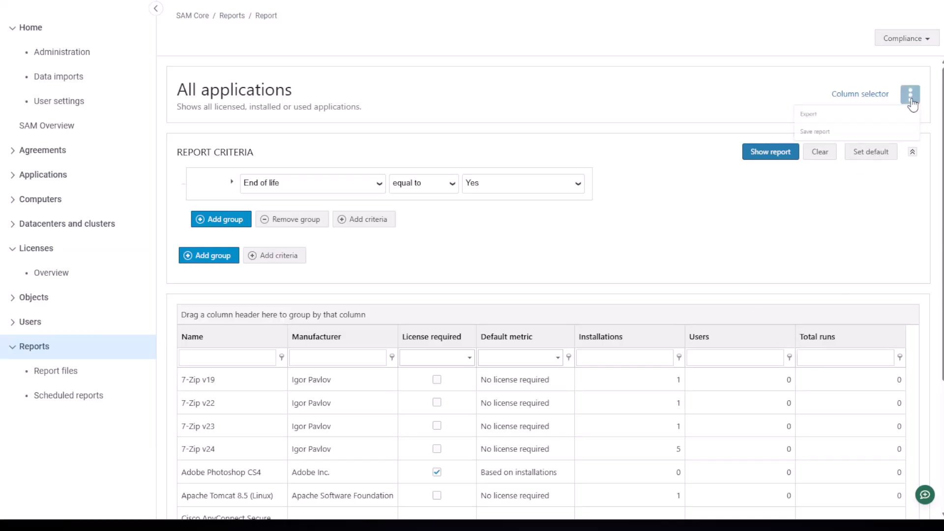
pyautogui.click(871, 94)
pyautogui.click(870, 97)
pyautogui.click(871, 97)
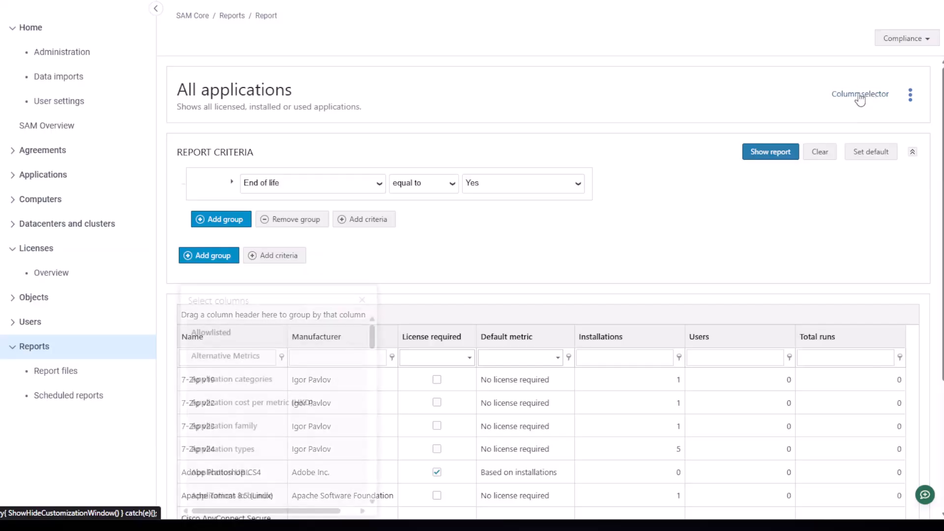
pyautogui.moveTo(371, 333); pyautogui.dragTo(383, 377)
pyautogui.moveTo(225, 372); pyautogui.dragTo(586, 338)
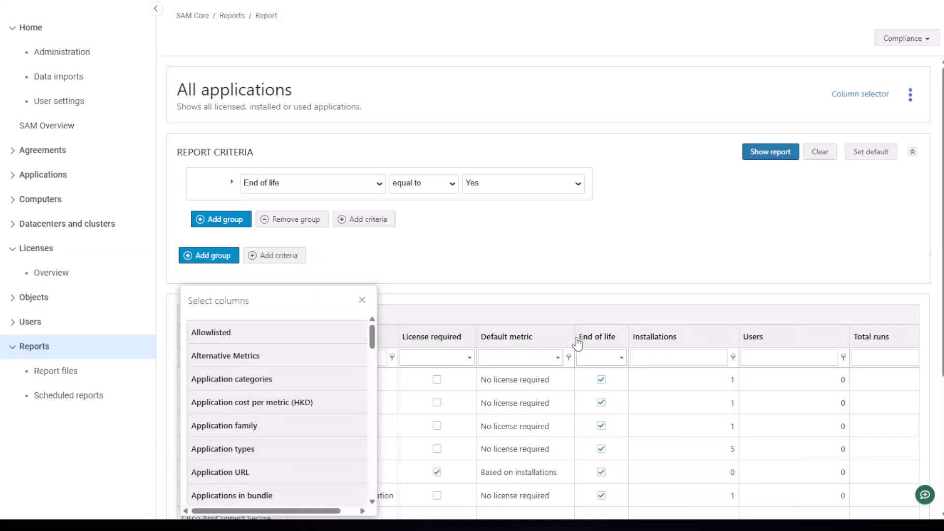
# Add the End of extended support column after End of life, close the column selection, and review the table.
pyautogui.scroll(-5, 288, 394)
pyautogui.scroll(-1, 287, 394)
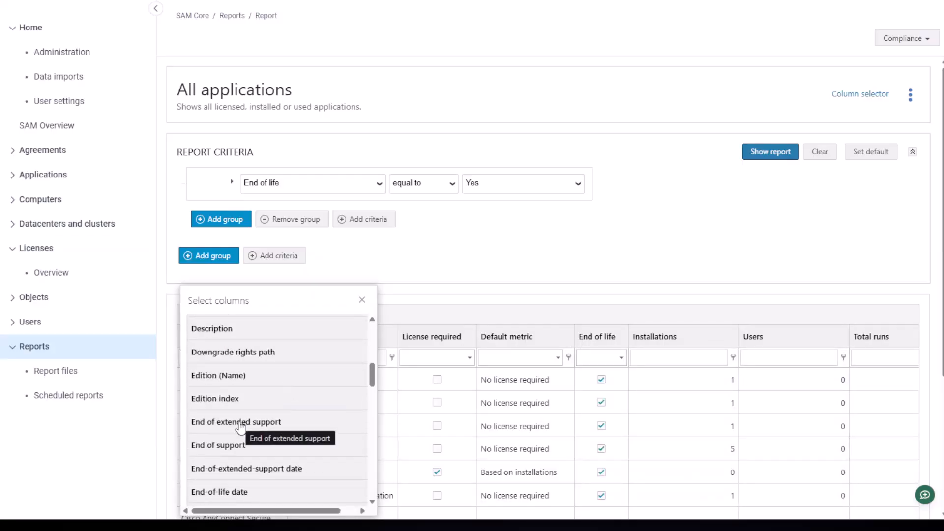
pyautogui.moveTo(241, 426); pyautogui.dragTo(636, 343)
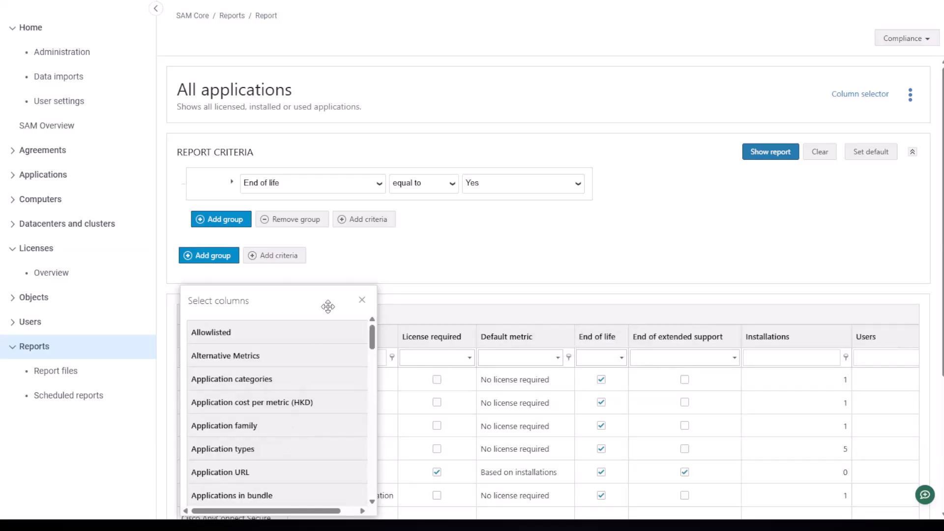
pyautogui.click(363, 300)
pyautogui.scroll(-4, 528, 387)
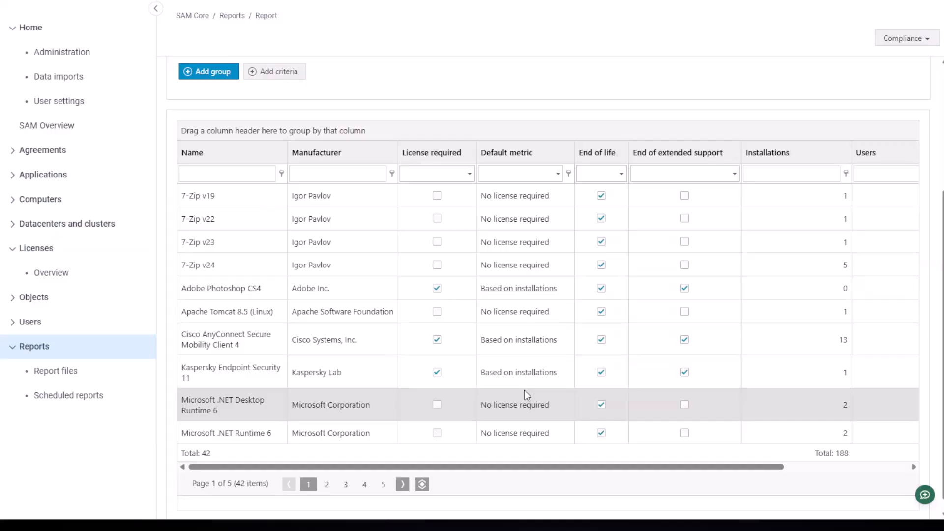
pyautogui.scroll(4, 524, 390)
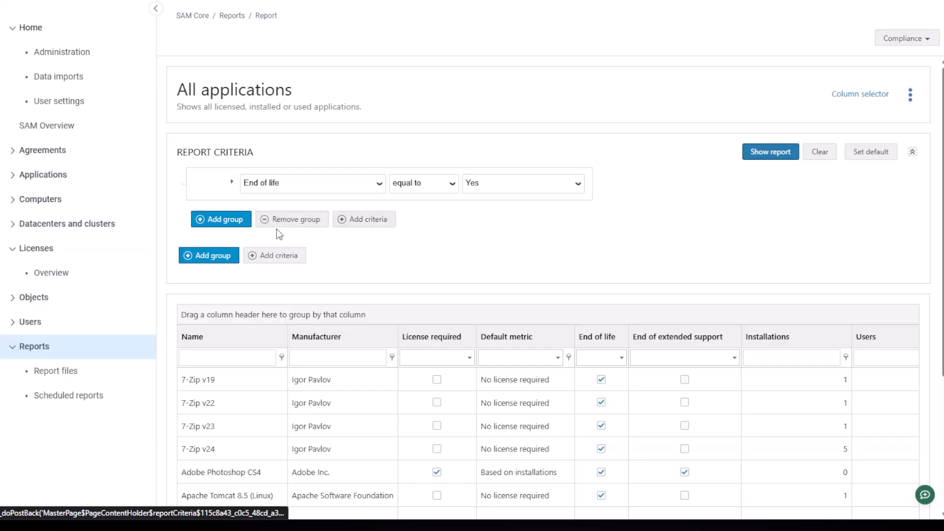
# Add a second criterion to the End of life group for Application manufacturer, joined with "and" and using equal to.
pyautogui.click(358, 219)
pyautogui.click(336, 206)
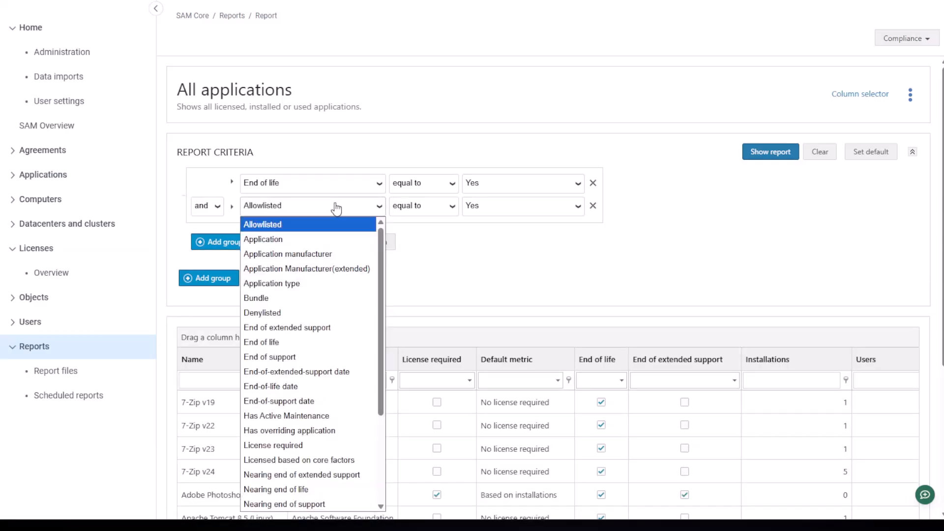
pyautogui.moveTo(383, 247); pyautogui.dragTo(362, 255)
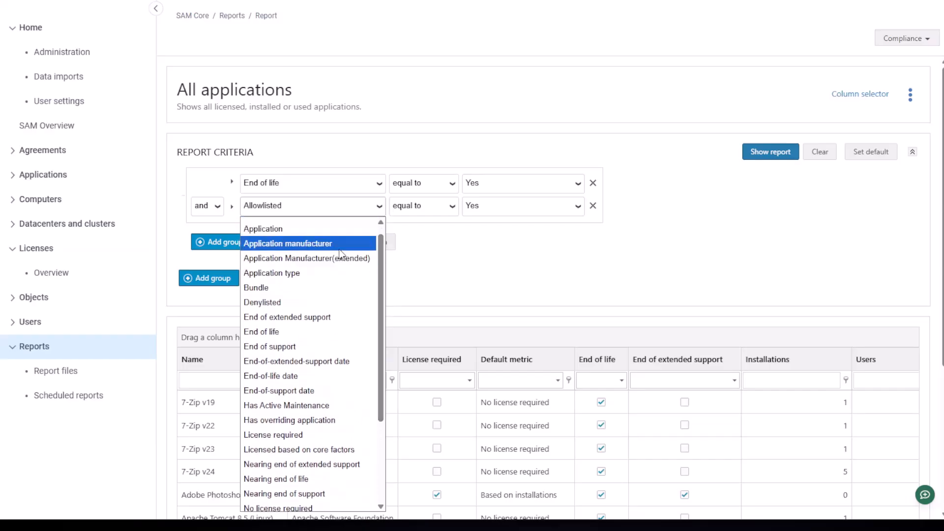
pyautogui.click(339, 245)
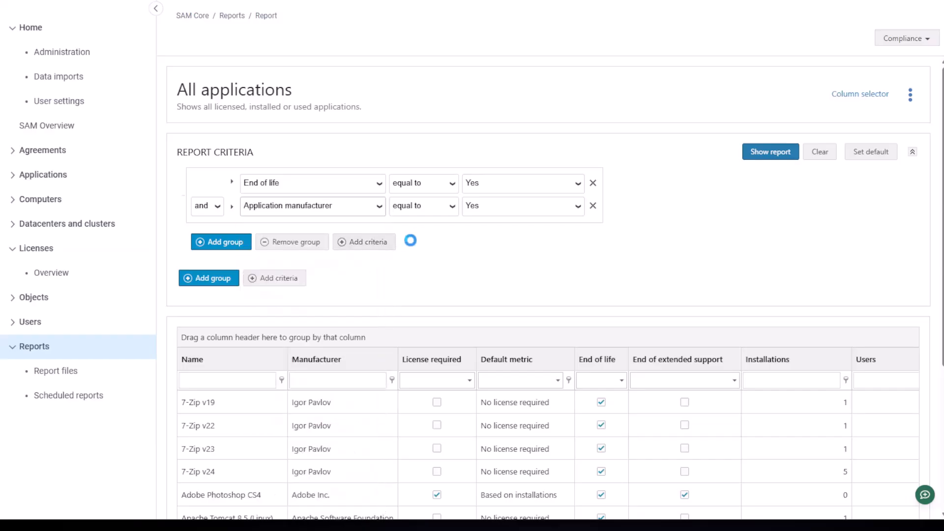
pyautogui.click(448, 217)
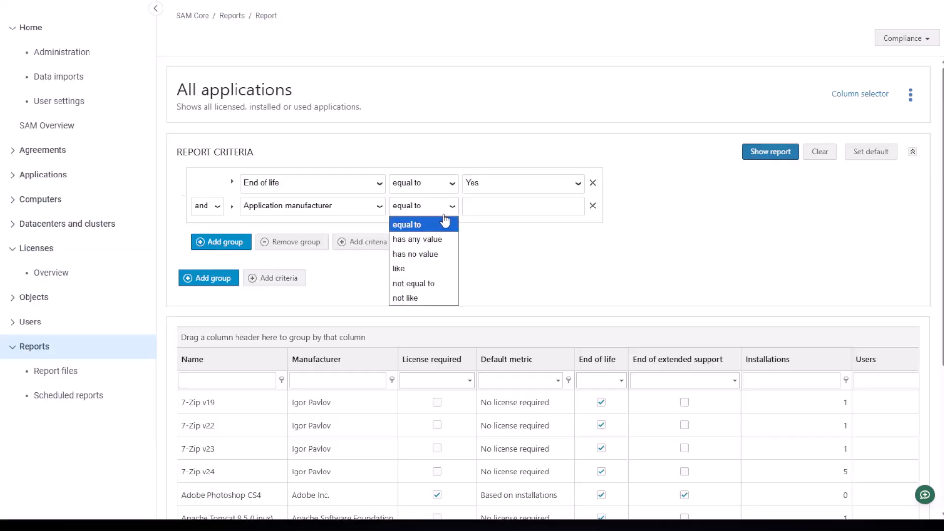
# Set the Application manufacturer criterion's value to Microsoft Corporation and show the filtered report.
pyautogui.click(486, 214)
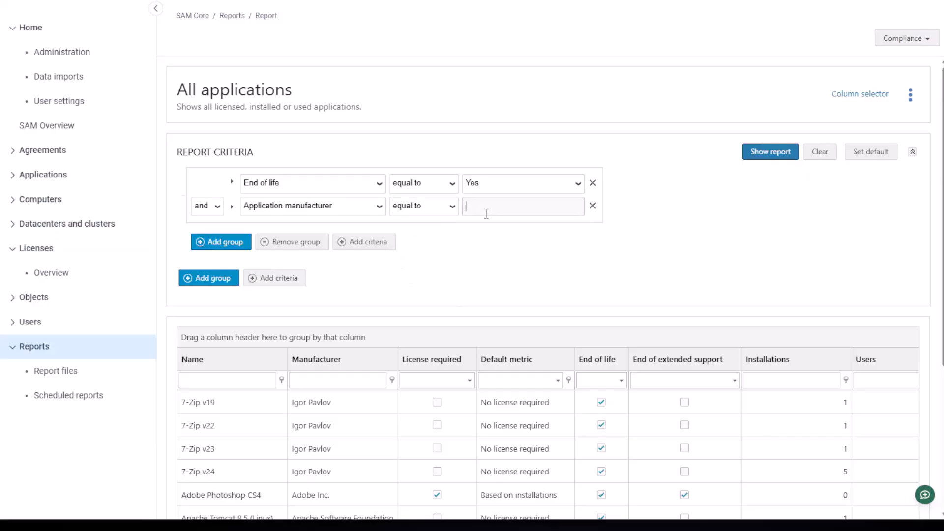
pyautogui.scroll(-4, 511, 344)
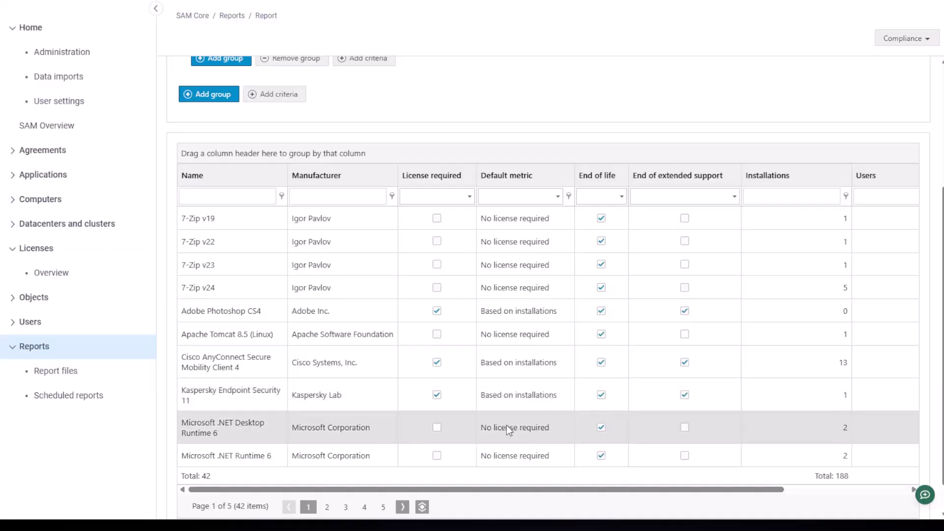
pyautogui.scroll(4, 507, 425)
pyautogui.write('Microsoft #c')
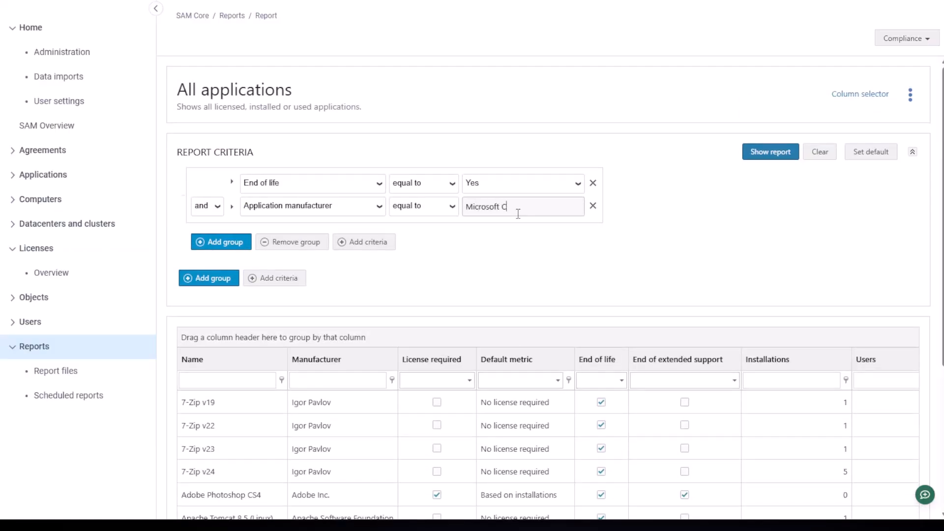
pyautogui.write('rporation')
pyautogui.click(756, 156)
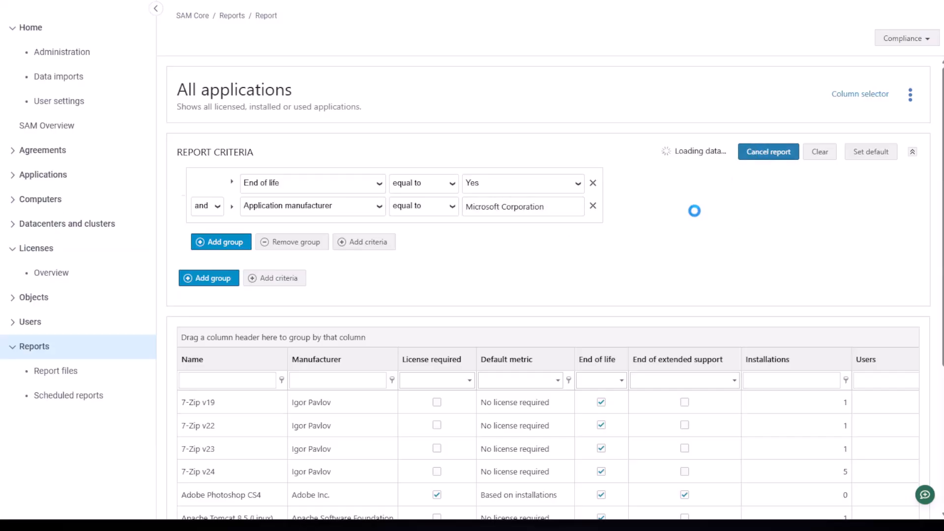
pyautogui.scroll(-3, 695, 234)
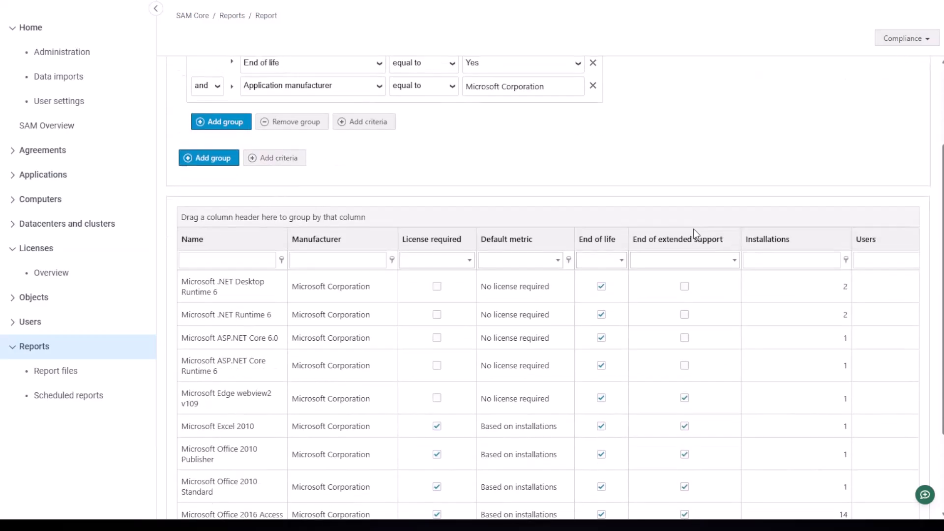
# Start saving the customized report with the name All applications End Of Life Microsoft and the group name My Reports.
pyautogui.scroll(-3, 645, 214)
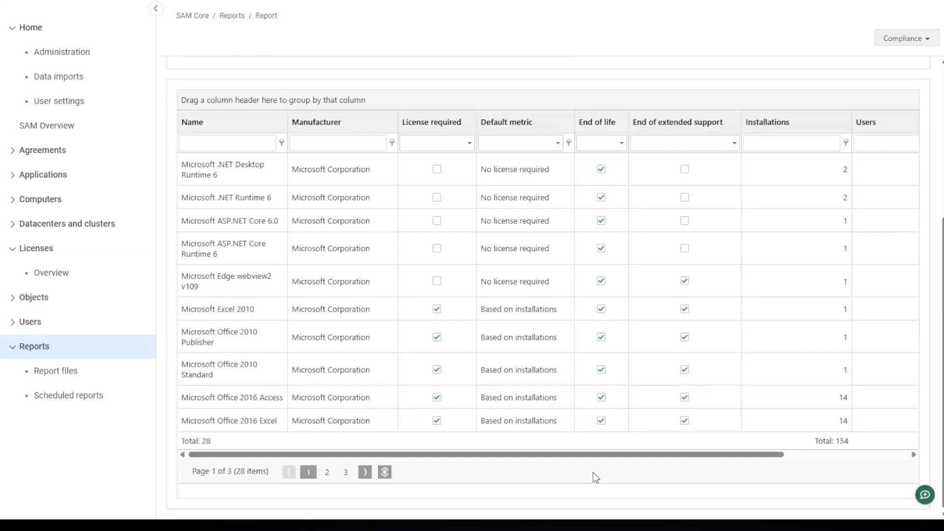
pyautogui.scroll(6, 587, 443)
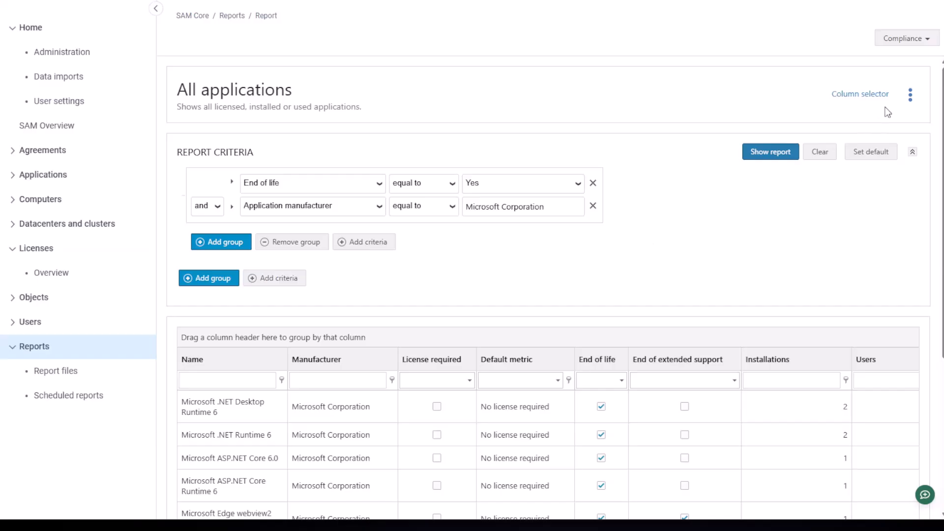
pyautogui.click(910, 94)
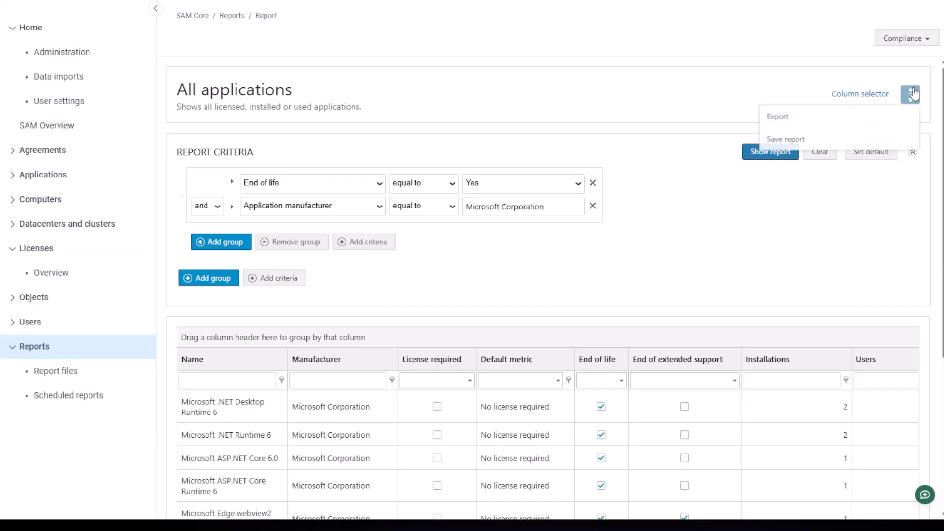
pyautogui.click(794, 145)
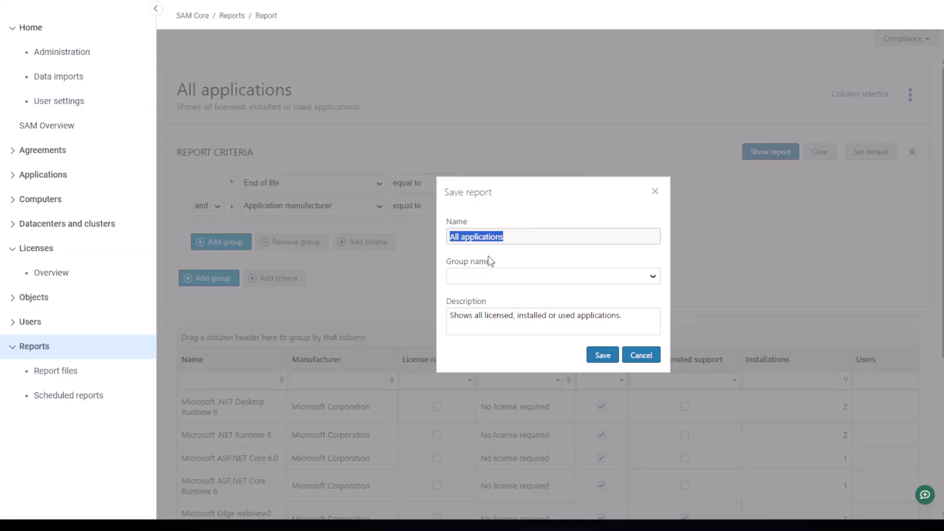
pyautogui.click(474, 236)
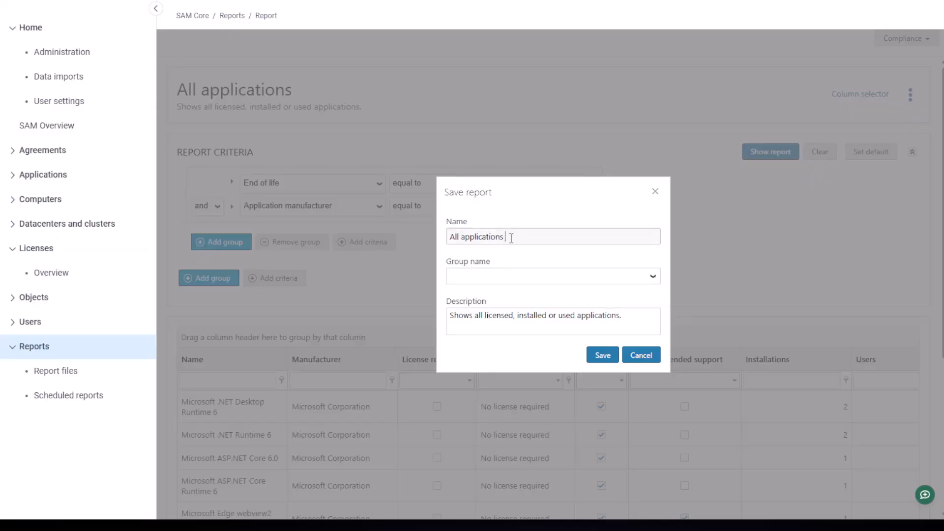
pyautogui.write('End Of Life Microsoft')
pyautogui.click(555, 275)
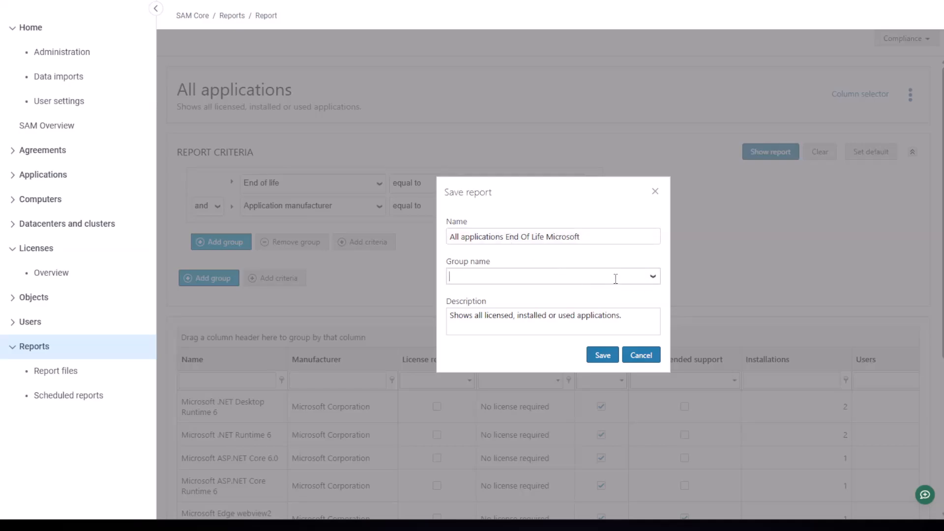
pyautogui.write('My Reports')
# Extend the description's ending to "applications that are end of life and manufacturer: Microsoft." and save the report.
pyautogui.click(637, 325)
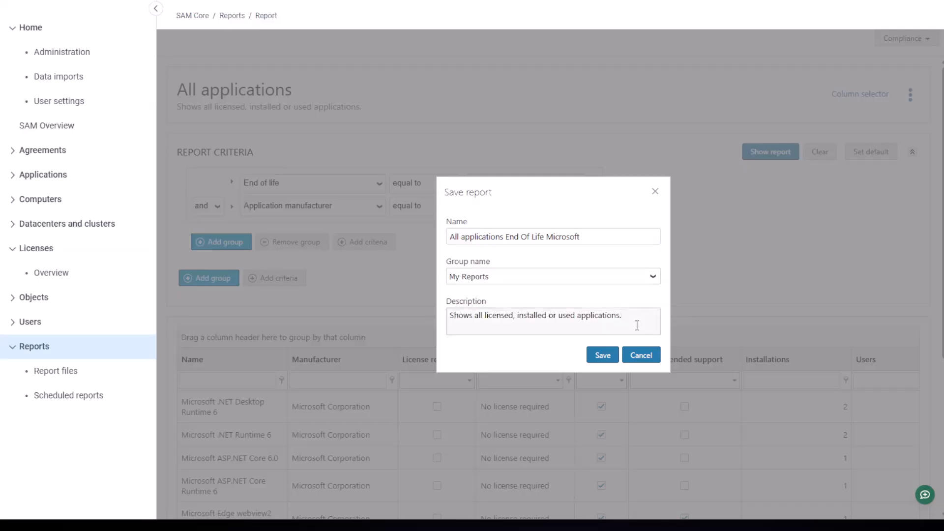
pyautogui.press('BackSpace')
pyautogui.write('that are')
pyautogui.write(' end of life')
pyautogui.write(' and')
pyautogui.write(' manufacturer: M')
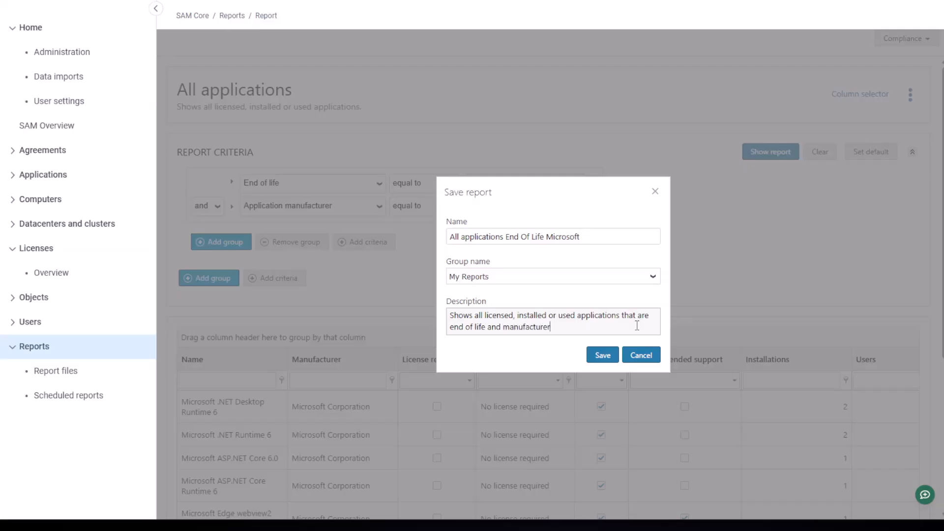
pyautogui.write('icrosoft.')
pyautogui.click(604, 361)
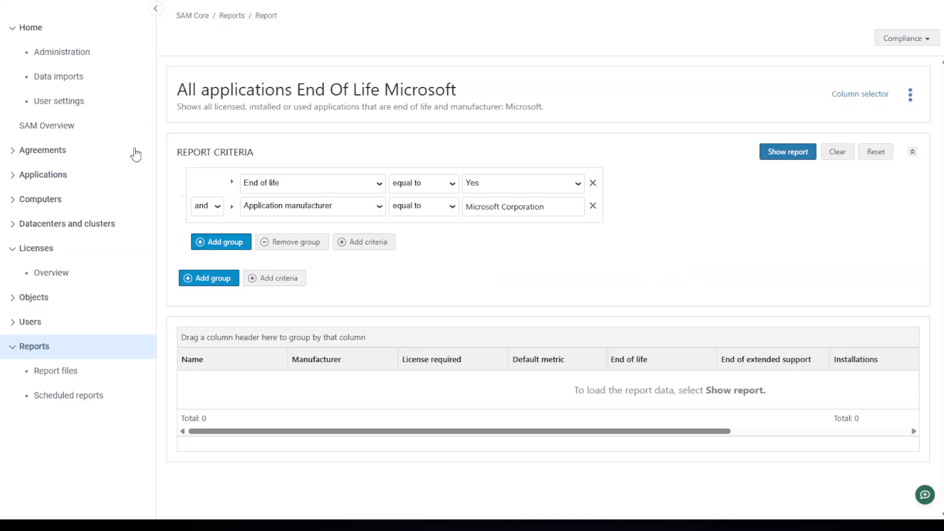
# Return to the reports list, expand the My Reports group, and open the All applications End Of Life Microsoft report.
pyautogui.click(35, 349)
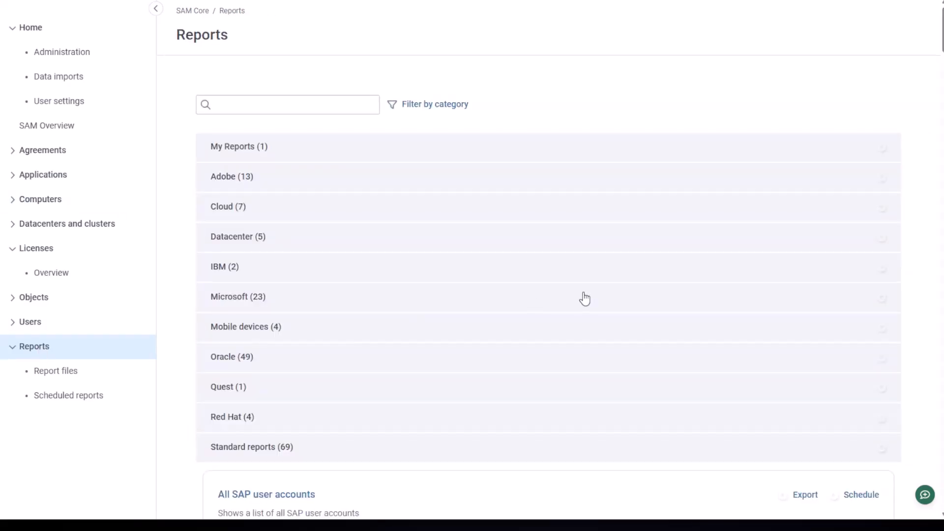
pyautogui.click(881, 151)
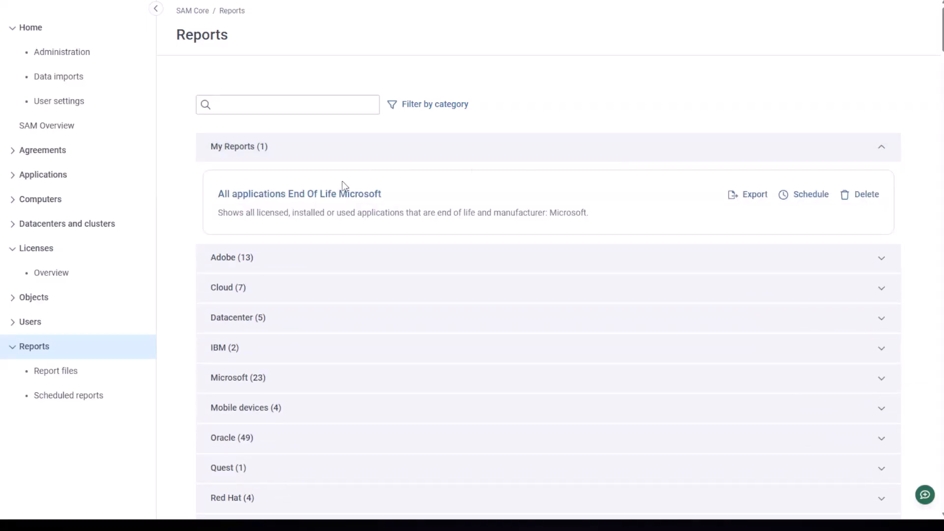
pyautogui.click(332, 193)
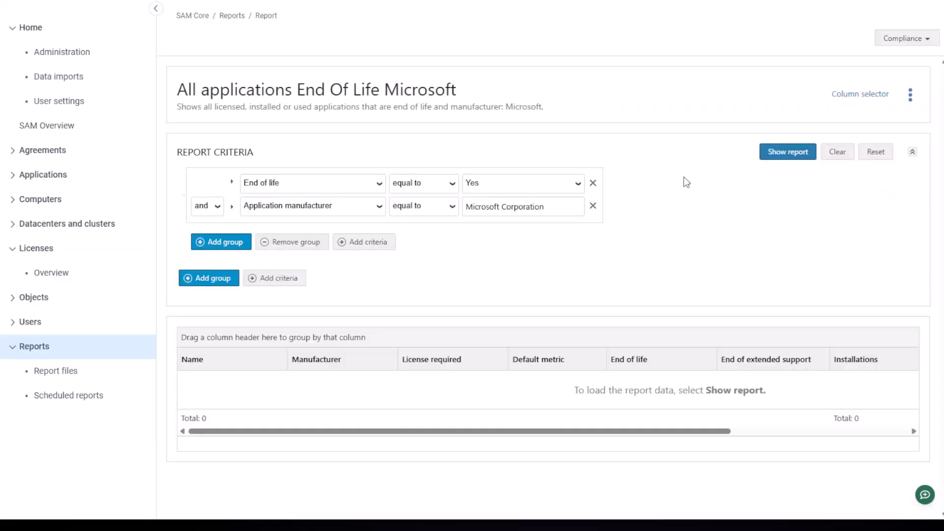
# Look at the export and save options of the saved report, and close them without choosing one.
pyautogui.click(910, 94)
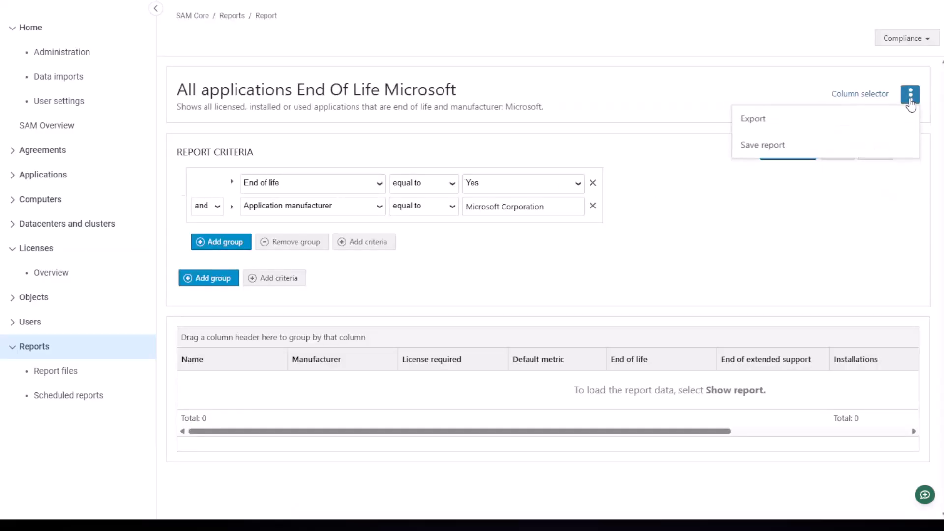
pyautogui.moveTo(844, 120)
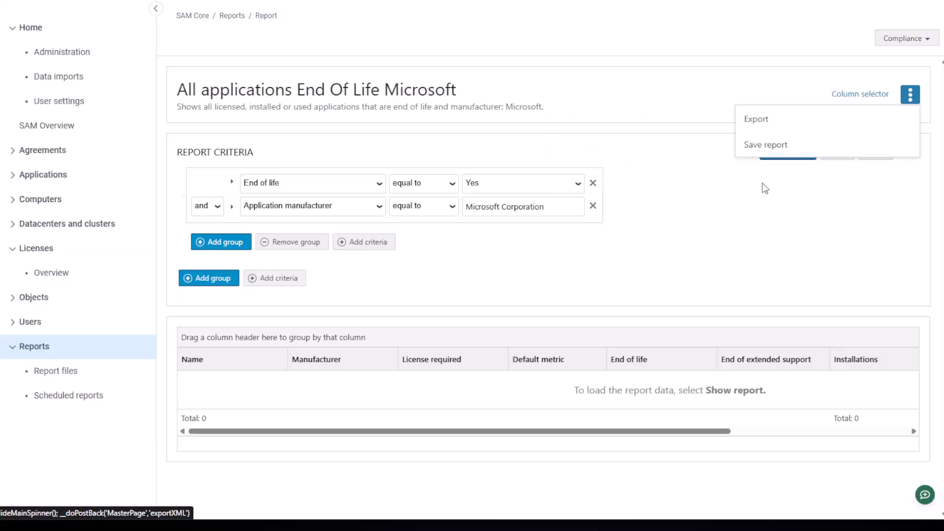
pyautogui.click(778, 78)
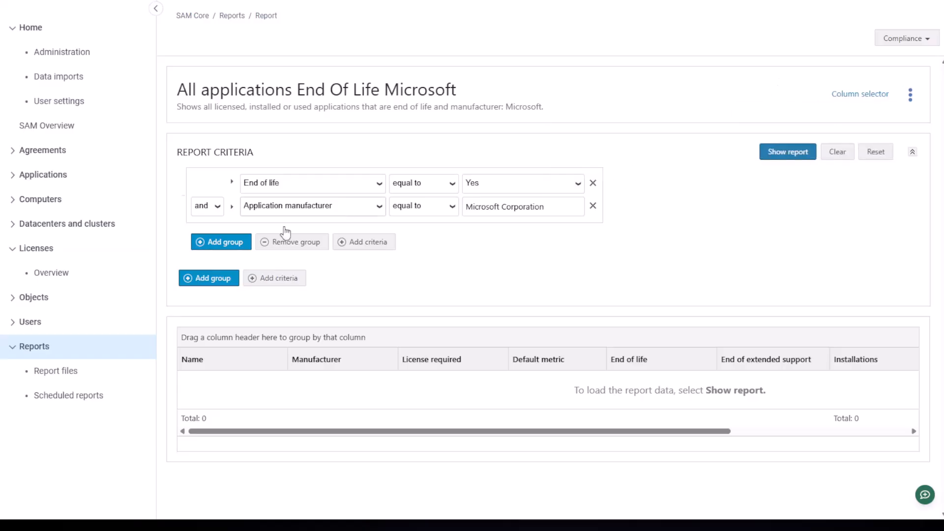
# Try scheduling the All applications End Of Life Microsoft report from the reports list in Portable Document Format (PDF) with Daily recurrence, and cancel the schedule.
pyautogui.click(47, 348)
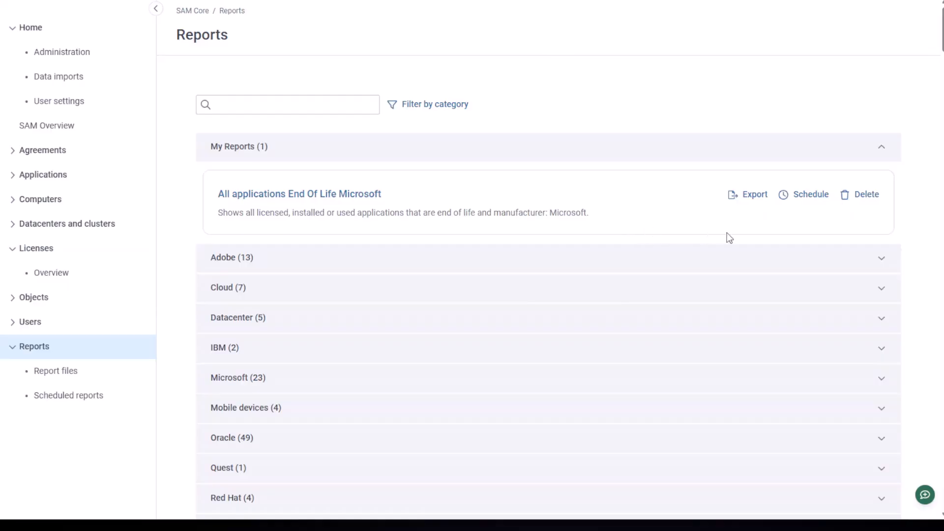
pyautogui.click(800, 197)
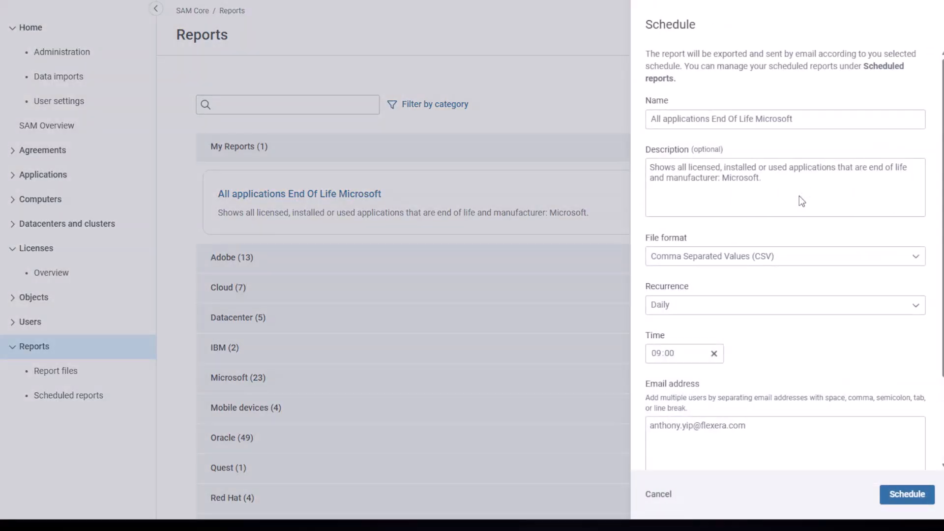
pyautogui.click(826, 258)
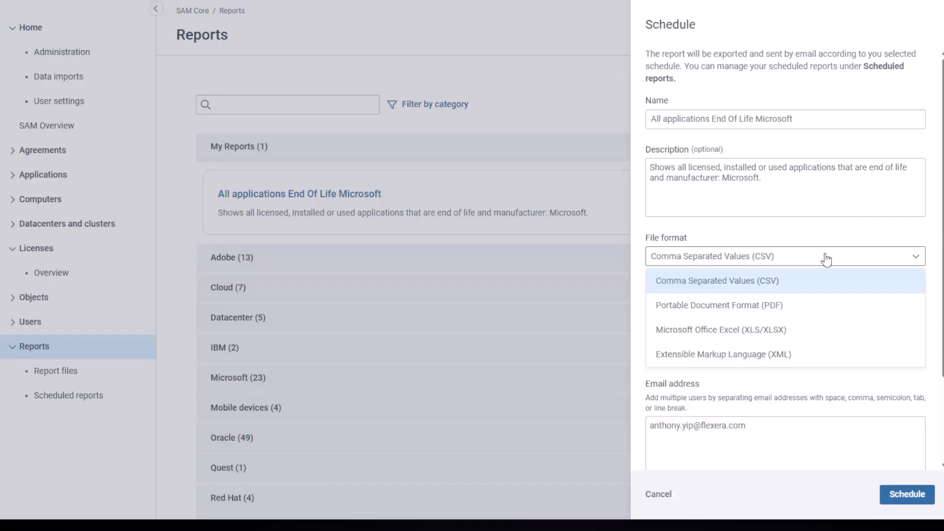
pyautogui.click(763, 301)
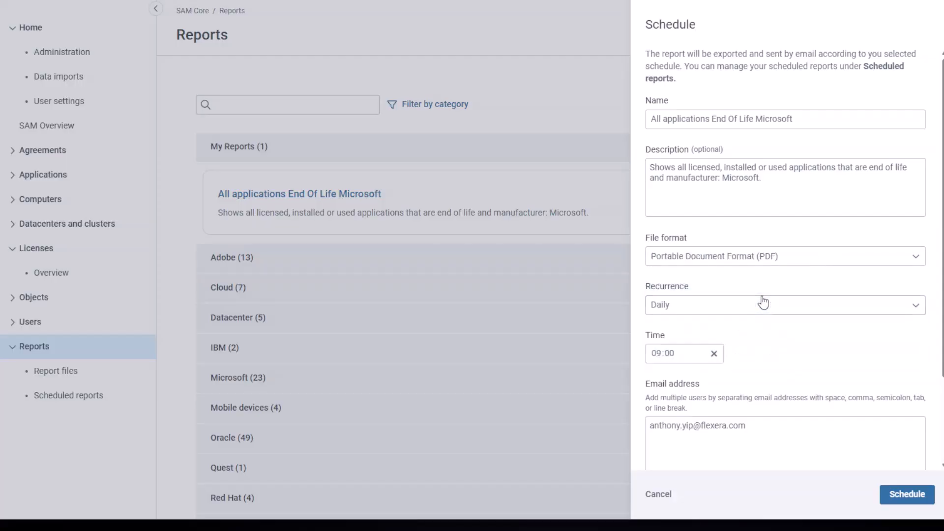
pyautogui.click(787, 311)
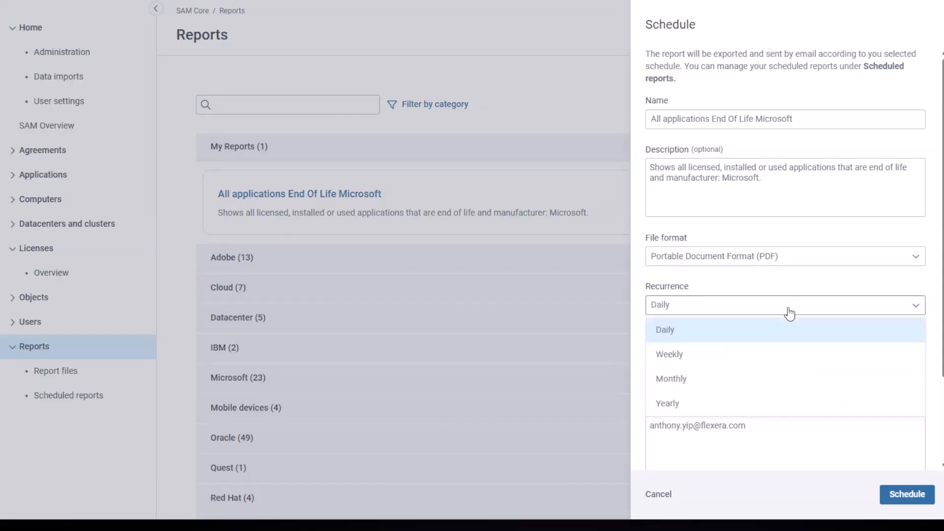
pyautogui.click(769, 335)
pyautogui.scroll(-2, 818, 358)
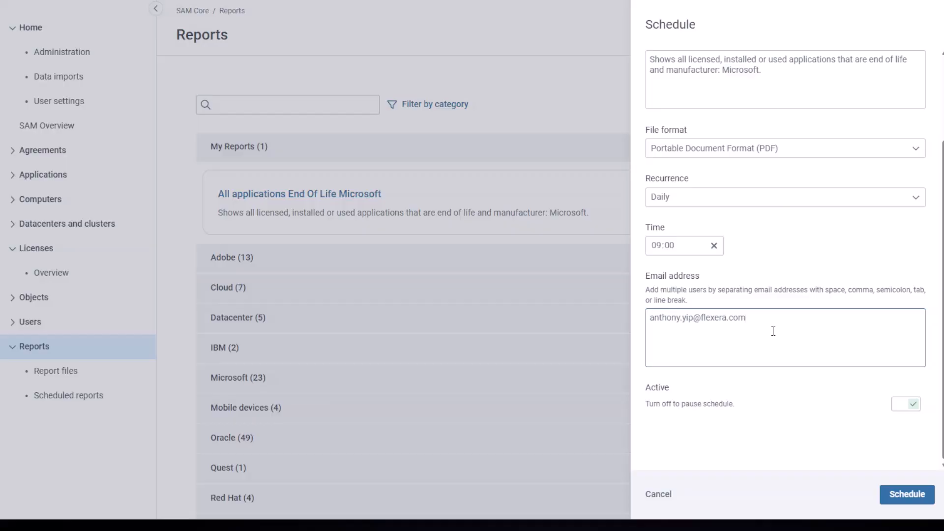
pyautogui.click(817, 359)
pyautogui.click(662, 494)
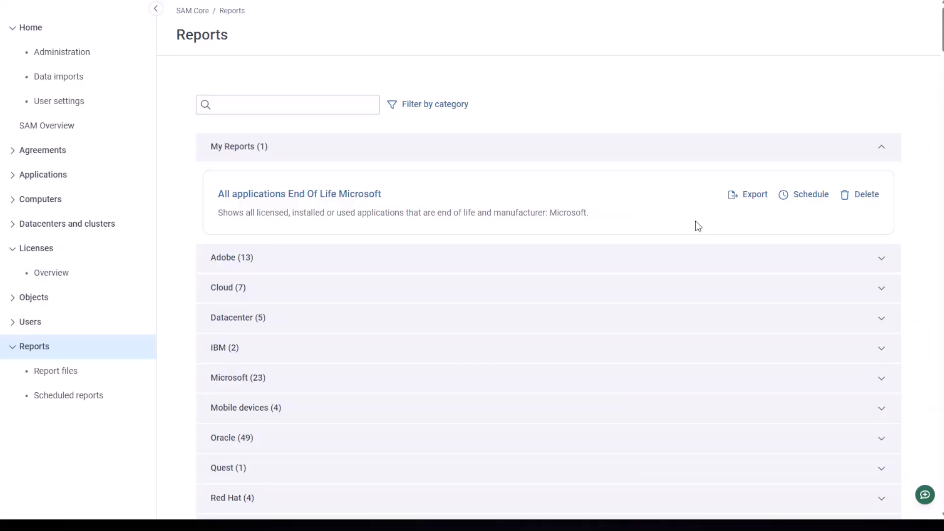
# Open the All applications End Of Life Microsoft report and select its full web address.
pyautogui.click(321, 194)
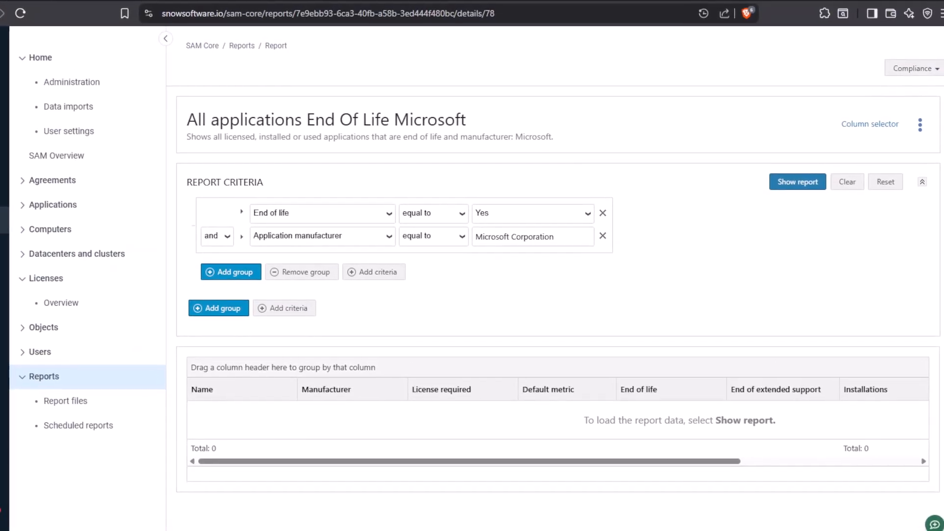
pyautogui.click(502, 13)
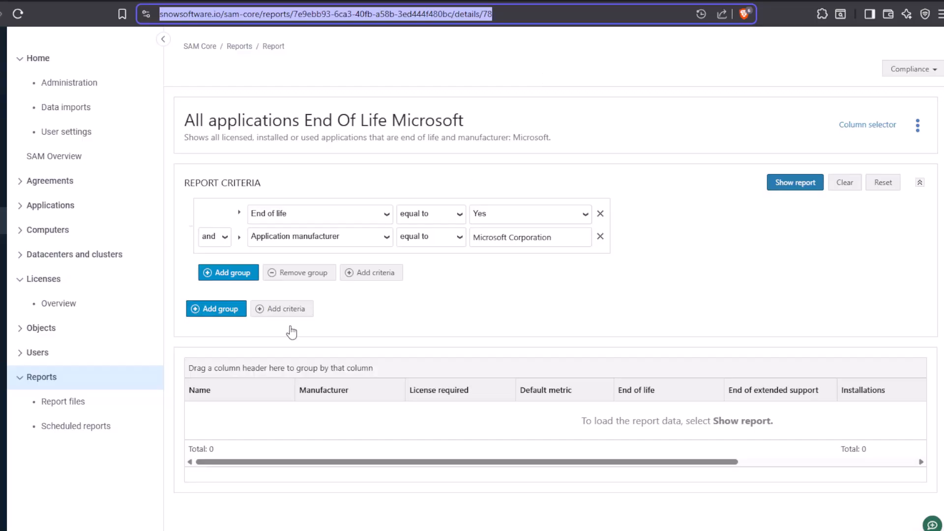
# Return to the reports list and collapse the Standard reports group.
pyautogui.click(47, 379)
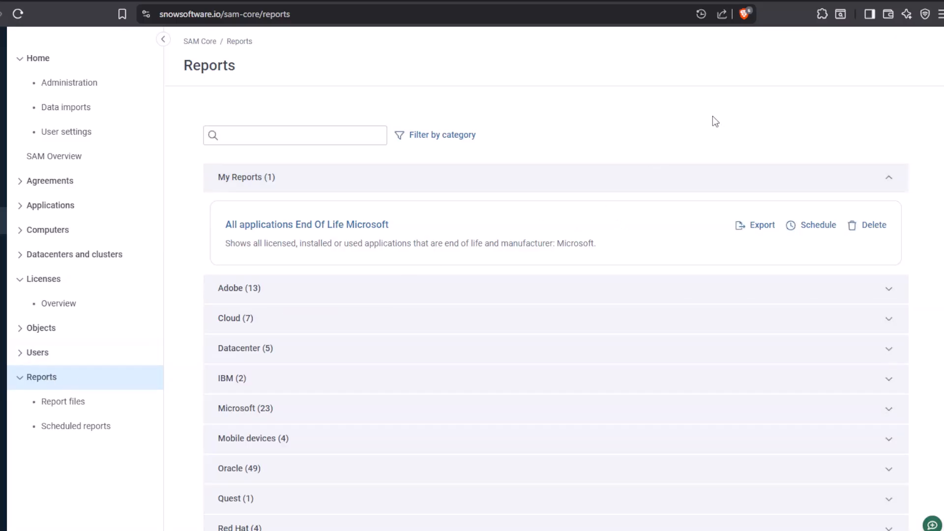
pyautogui.scroll(-5, 712, 120)
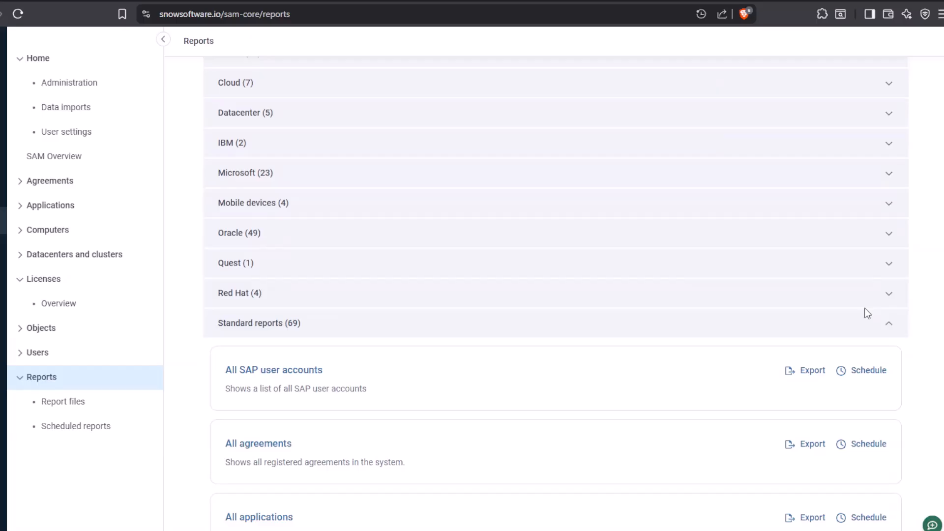
pyautogui.click(887, 324)
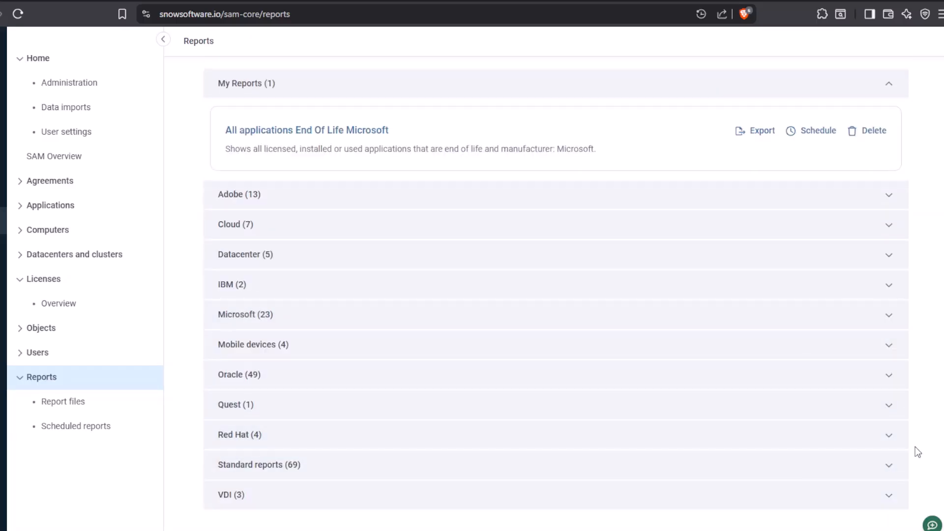